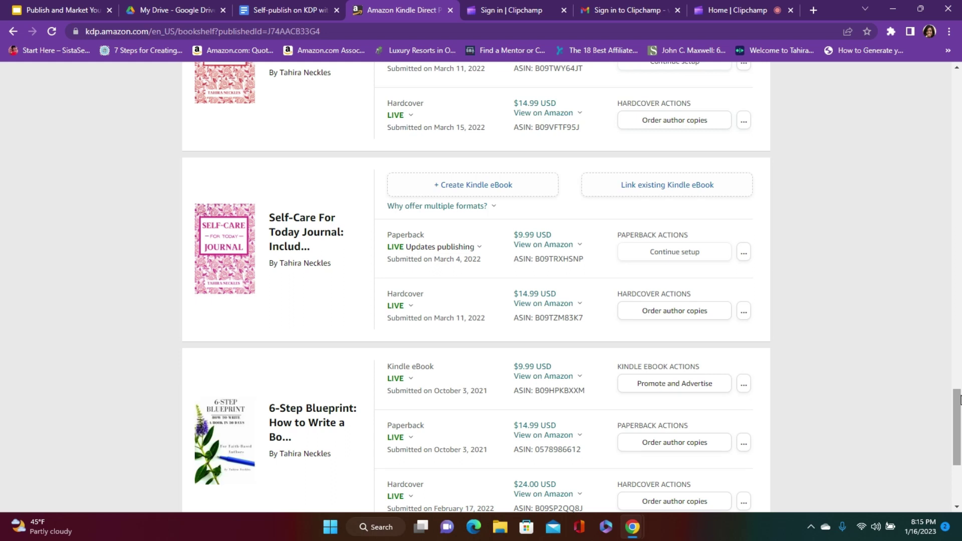
# Open bookshelf page 2 and scroll up to the drafts such as Hope For Today and Courage For Today.
pyautogui.moveTo(959, 399); pyautogui.dragTo(959, 417)
pyautogui.click(477, 441)
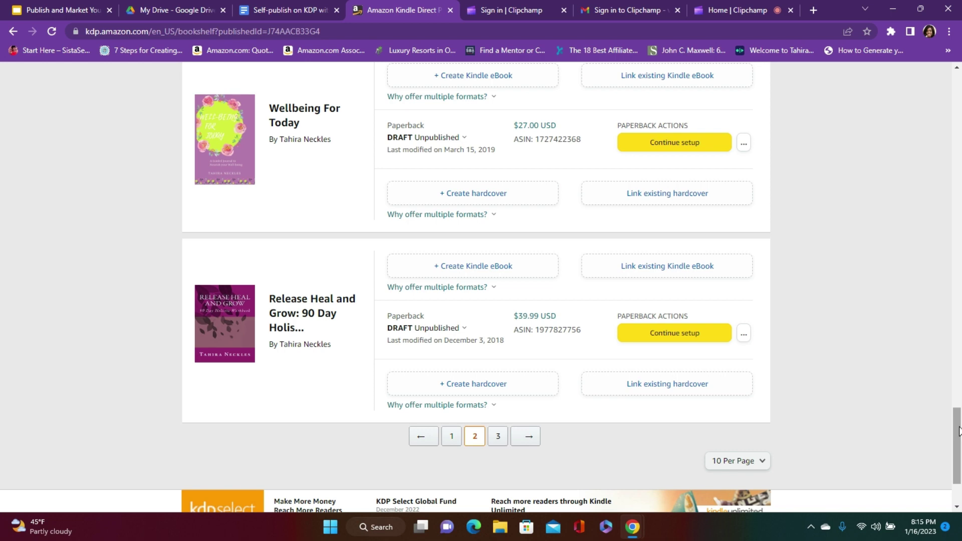
pyautogui.moveTo(960, 431); pyautogui.dragTo(954, 329)
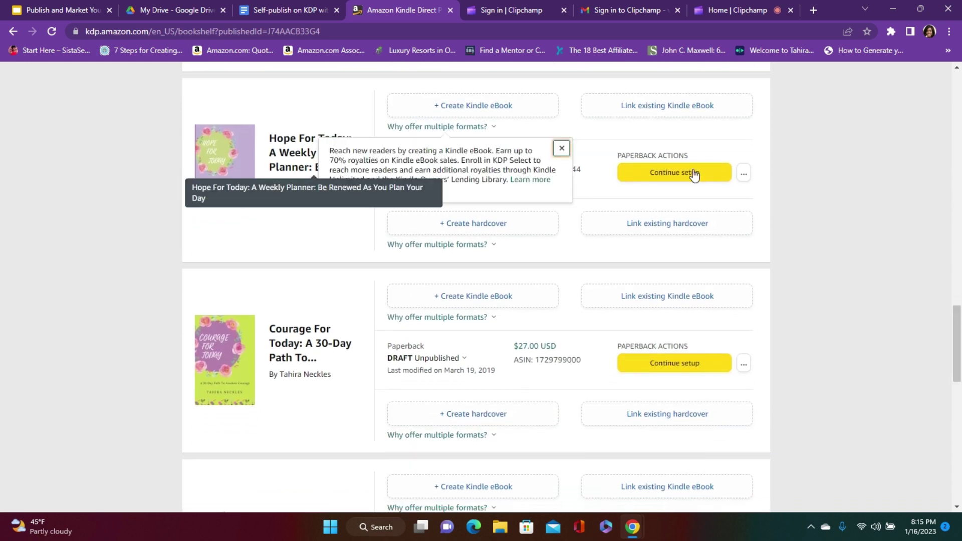
# Archive the unpublished Hope For Today weekly planner paperback draft through its '...' menu.
pyautogui.click(744, 175)
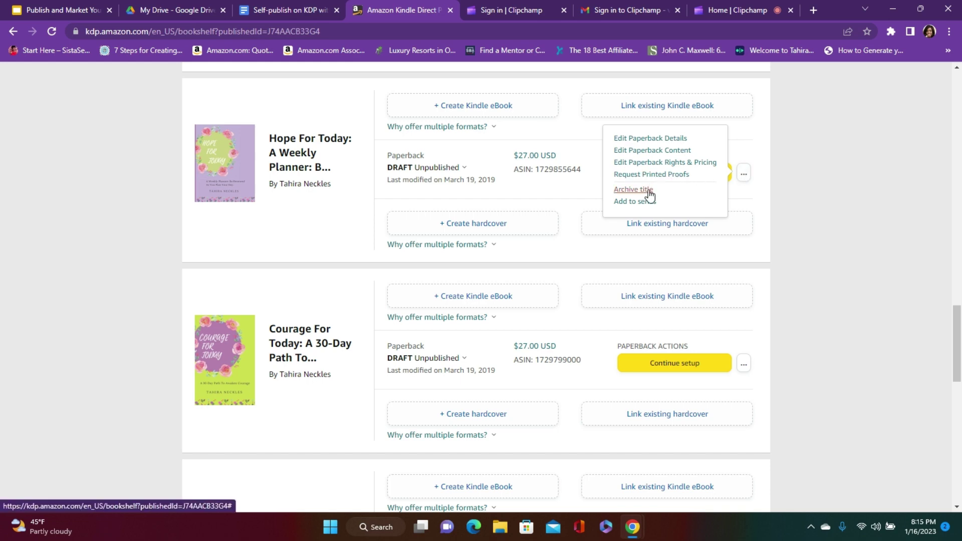
pyautogui.click(633, 189)
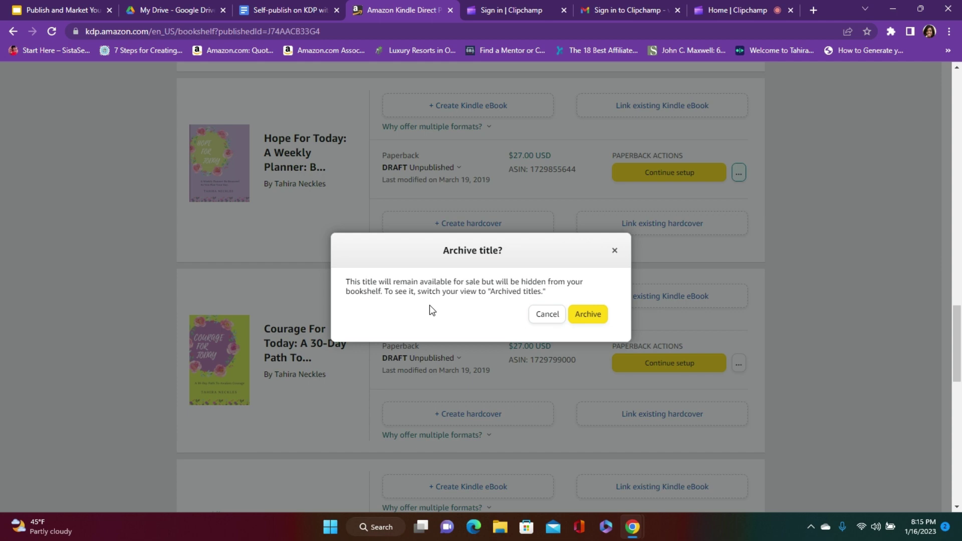
pyautogui.click(595, 315)
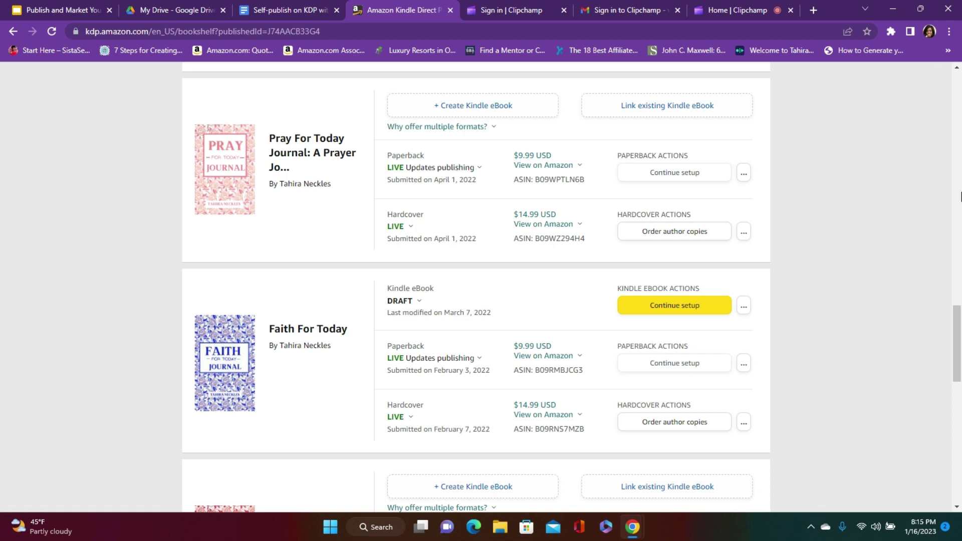
pyautogui.moveTo(953, 321); pyautogui.dragTo(953, 441)
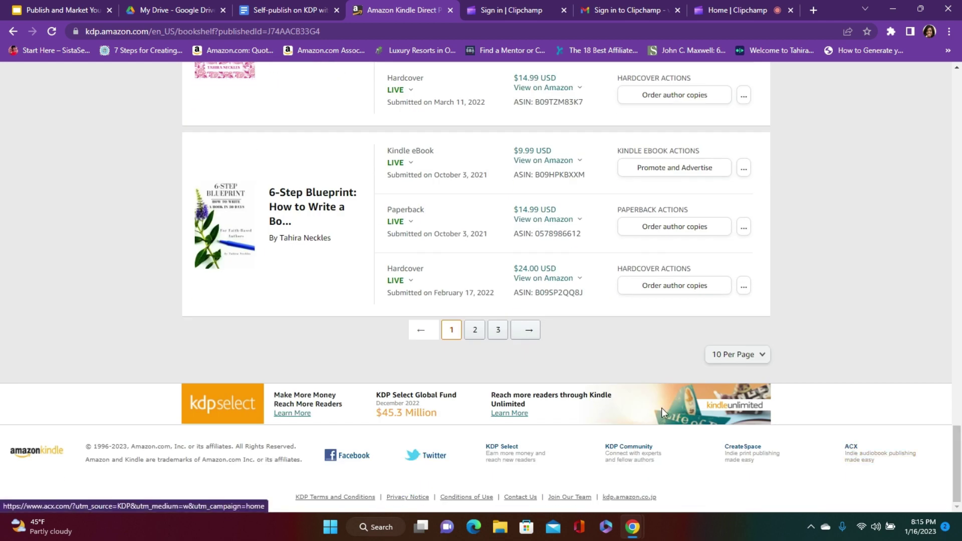
# On bookshelf page 2, archive the unpublished paperback draft.
pyautogui.click(475, 332)
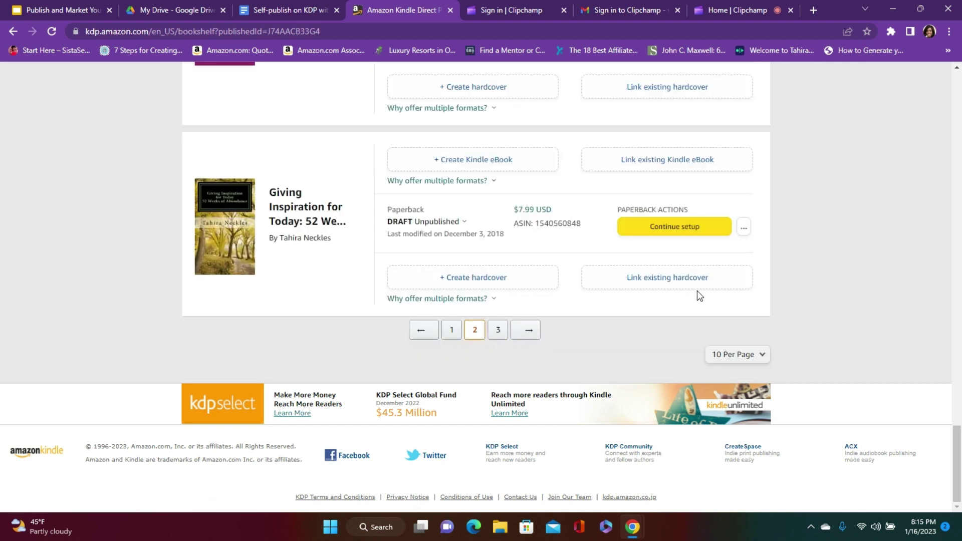
pyautogui.click(746, 230)
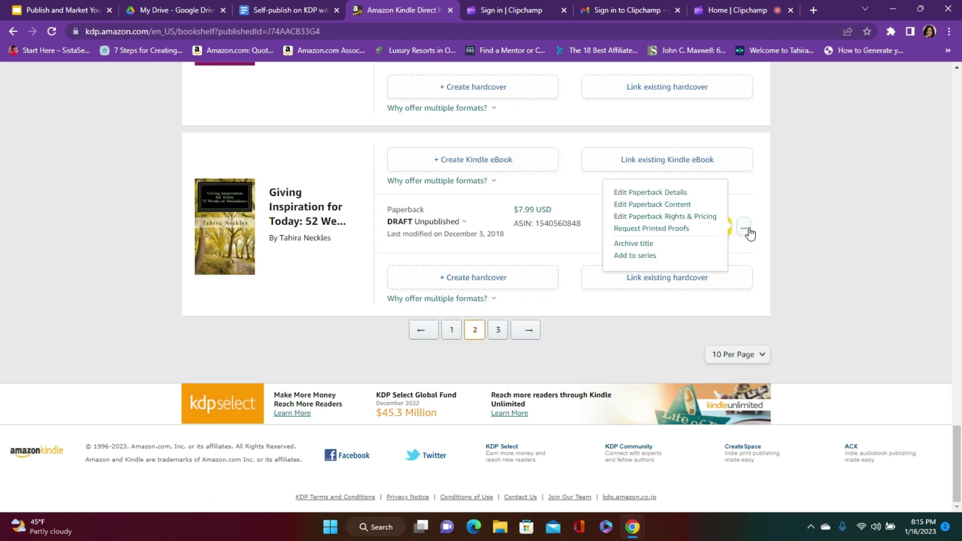
pyautogui.click(647, 244)
pyautogui.click(603, 315)
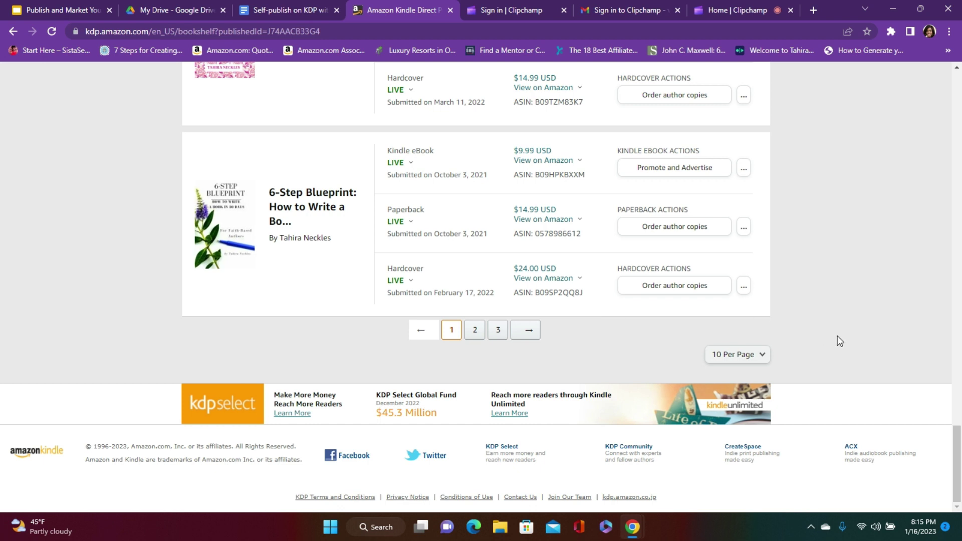
# Back on page 2, archive the coverless paperback draft.
pyautogui.click(475, 330)
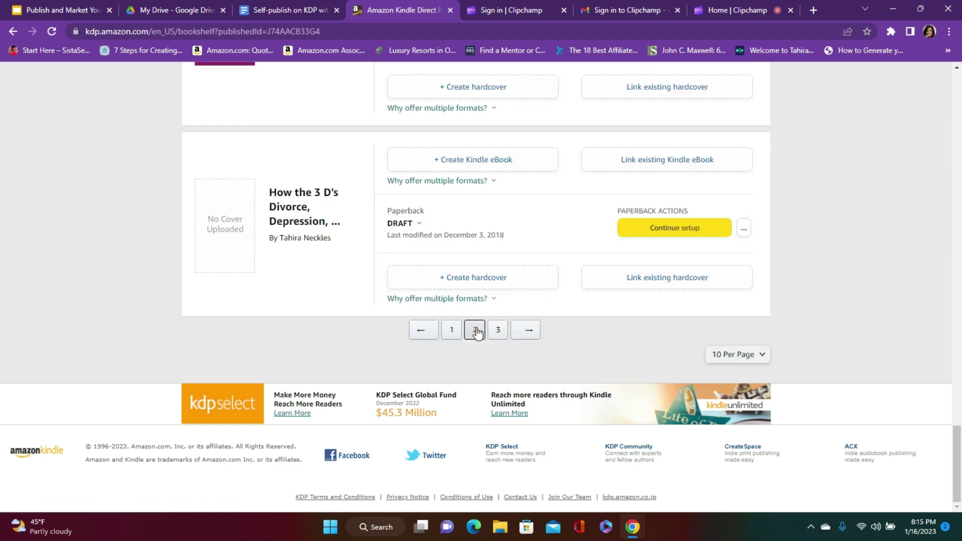
pyautogui.click(743, 231)
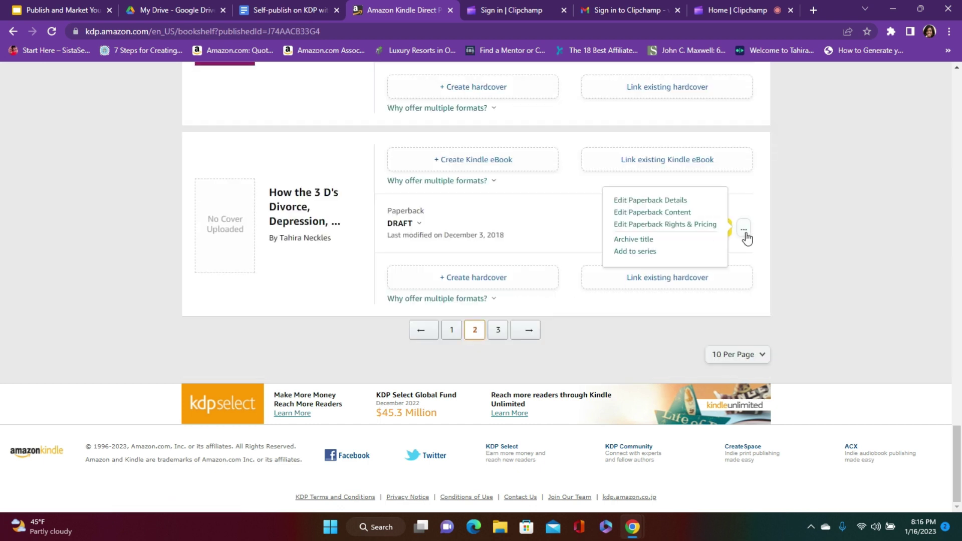
pyautogui.click(648, 240)
pyautogui.click(587, 315)
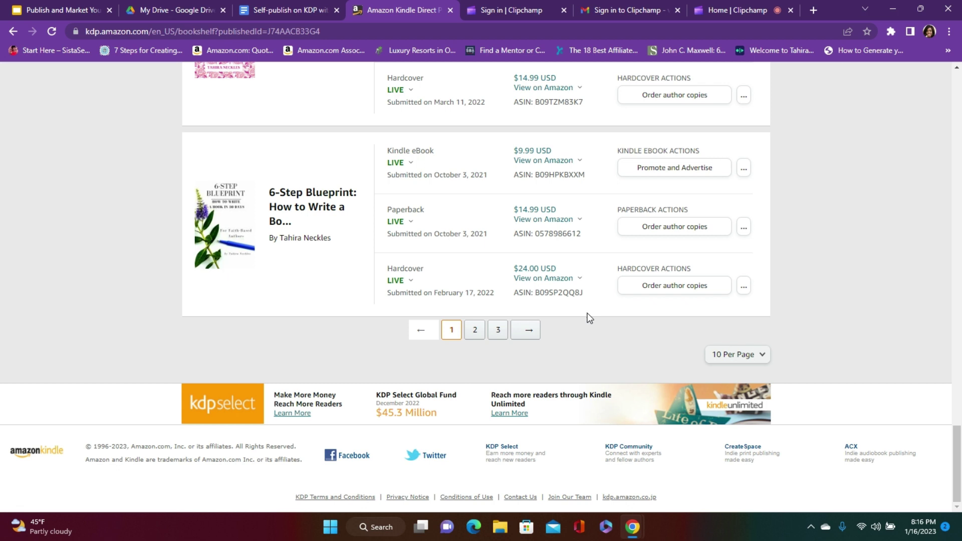
# Archive the Giving Inspiration for Today Kindle eBook draft and return to page 2.
pyautogui.click(483, 332)
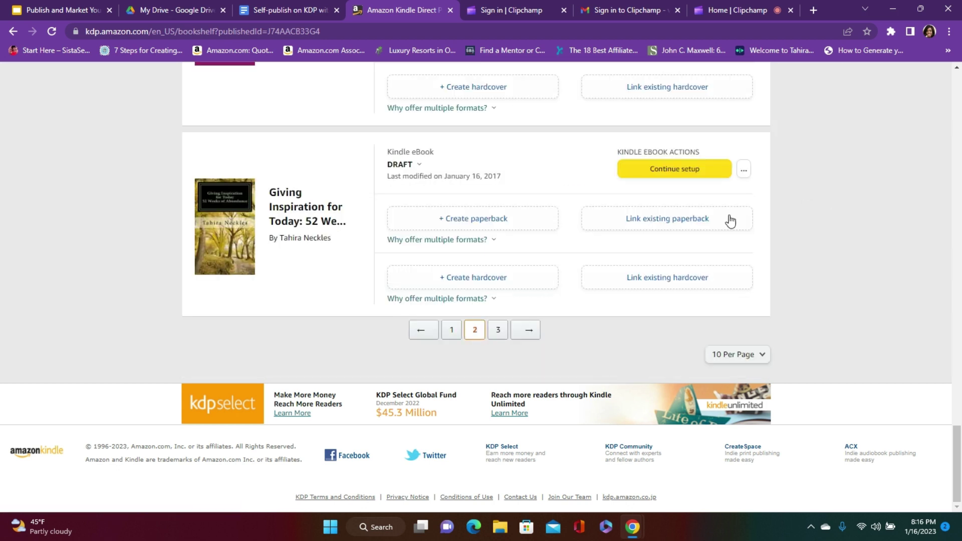
pyautogui.click(744, 172)
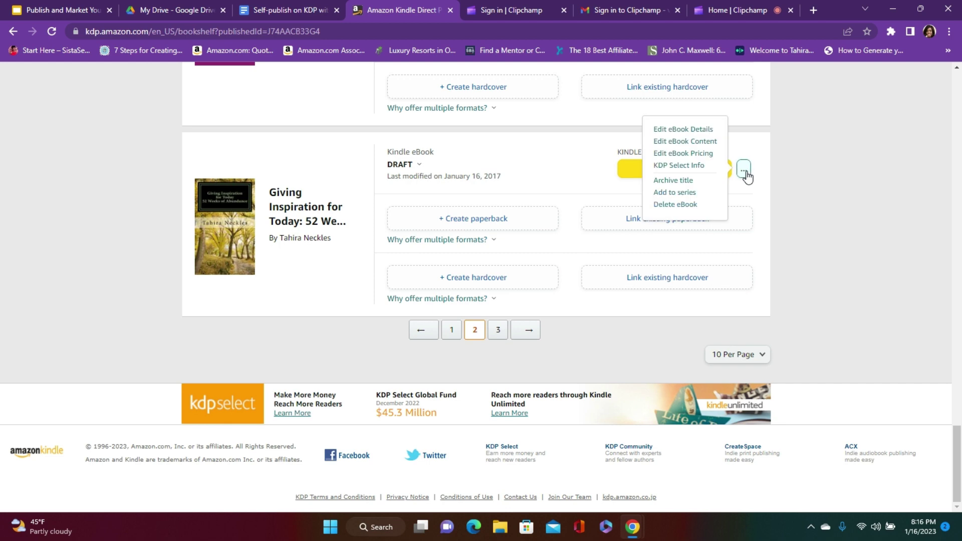
pyautogui.click(682, 180)
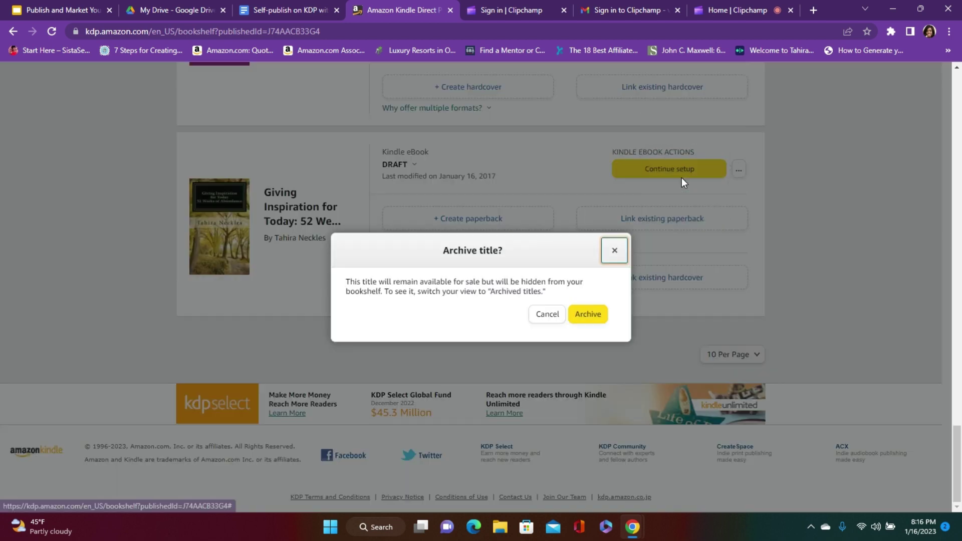
pyautogui.click(581, 314)
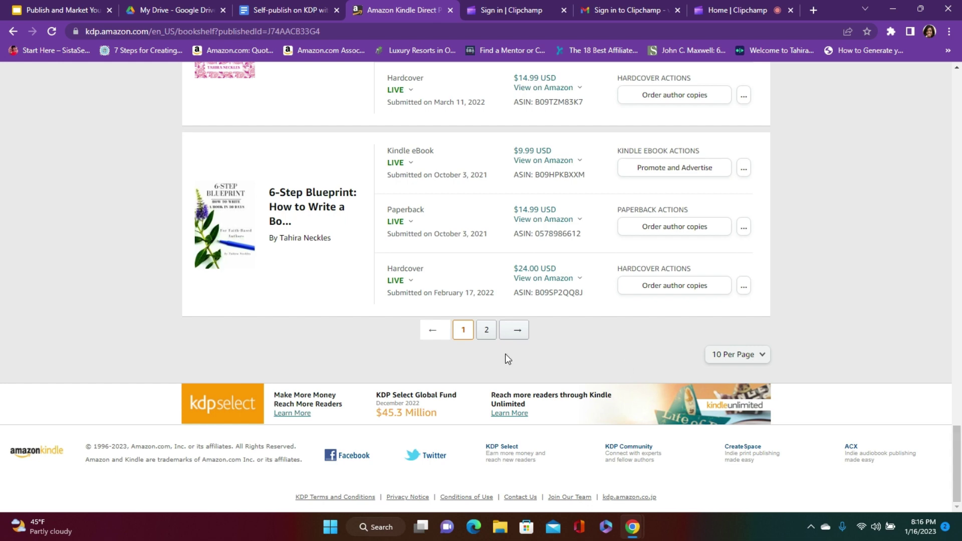
pyautogui.click(486, 329)
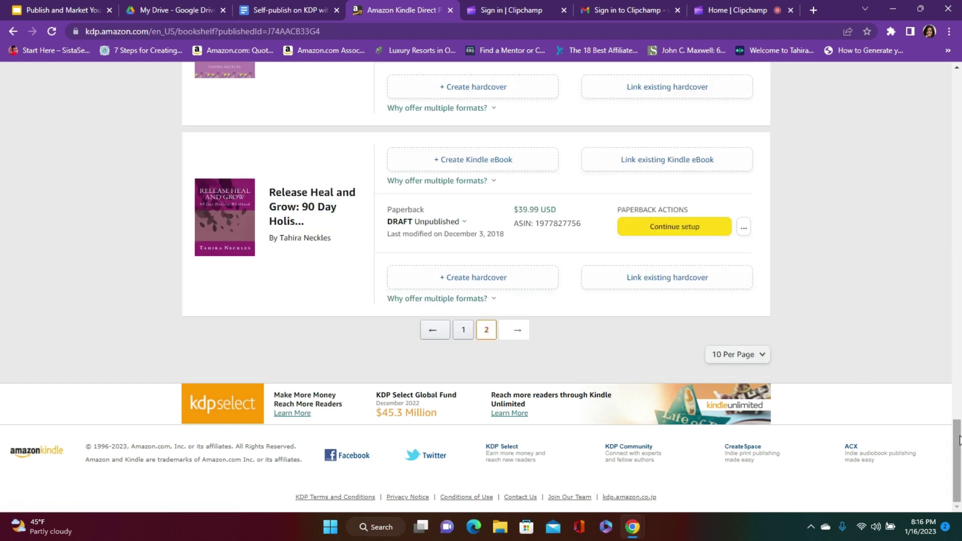
# Archive the paperback draft at the bottom of the current page.
pyautogui.scroll(4, 731, 464)
pyautogui.click(744, 407)
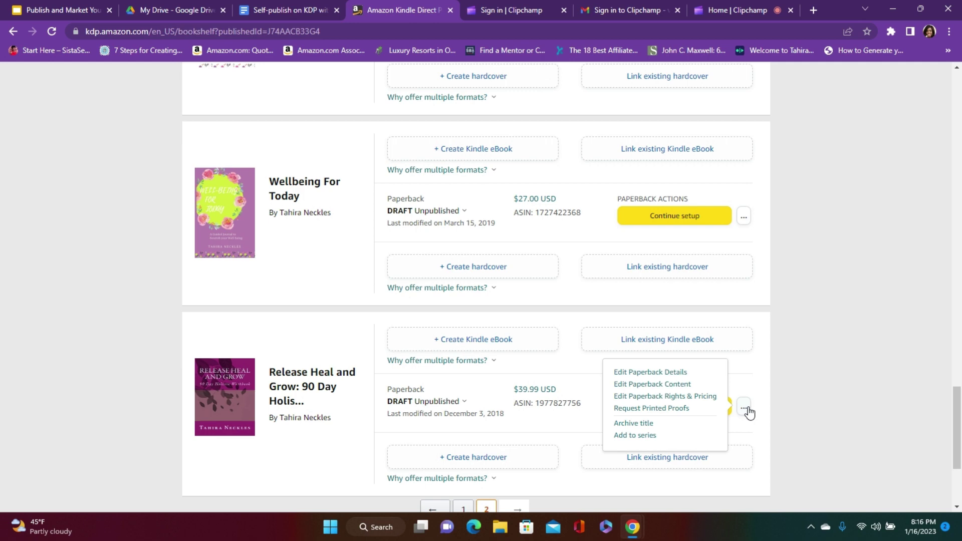
pyautogui.click(643, 424)
pyautogui.click(586, 315)
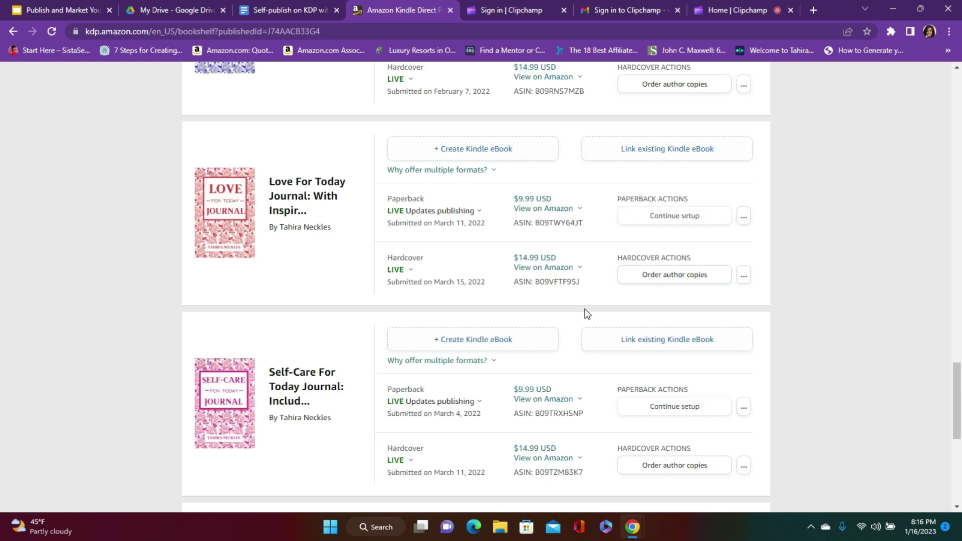
# On page 2, archive the Wellbeing For Today paperback draft.
pyautogui.scroll(-6, 528, 370)
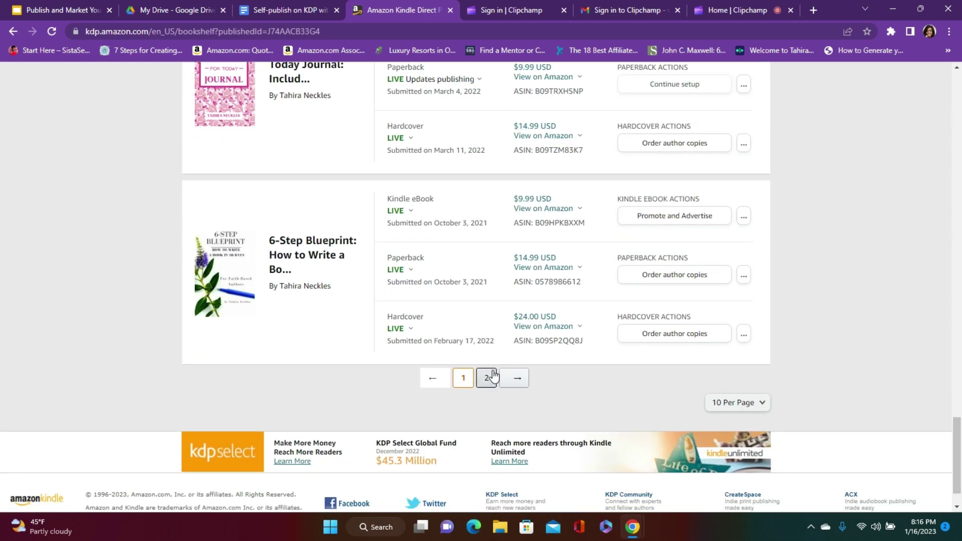
pyautogui.click(488, 377)
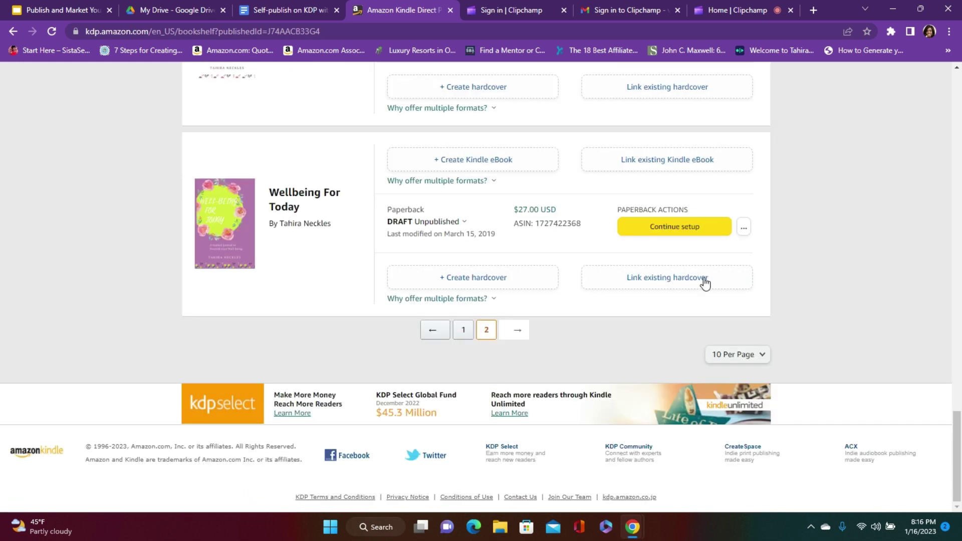
pyautogui.click(743, 228)
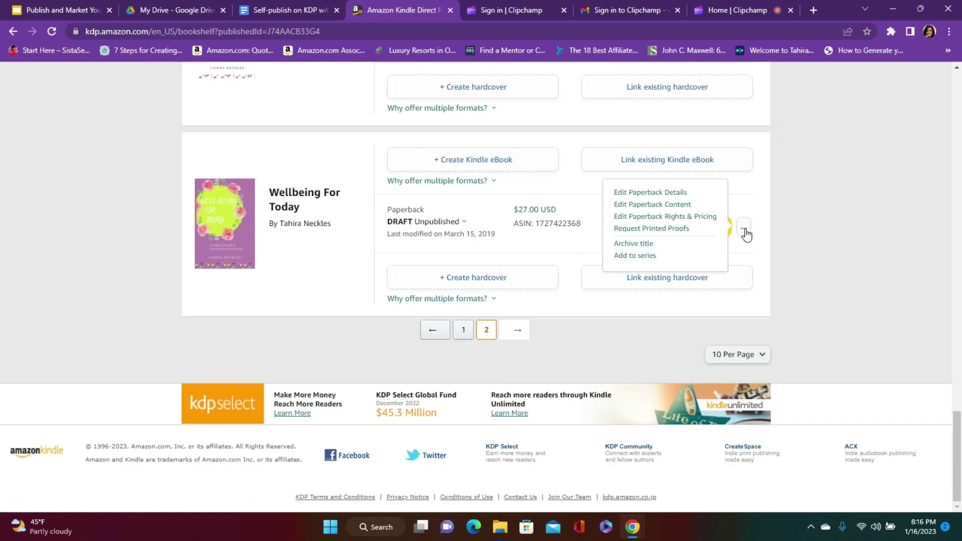
pyautogui.click(647, 246)
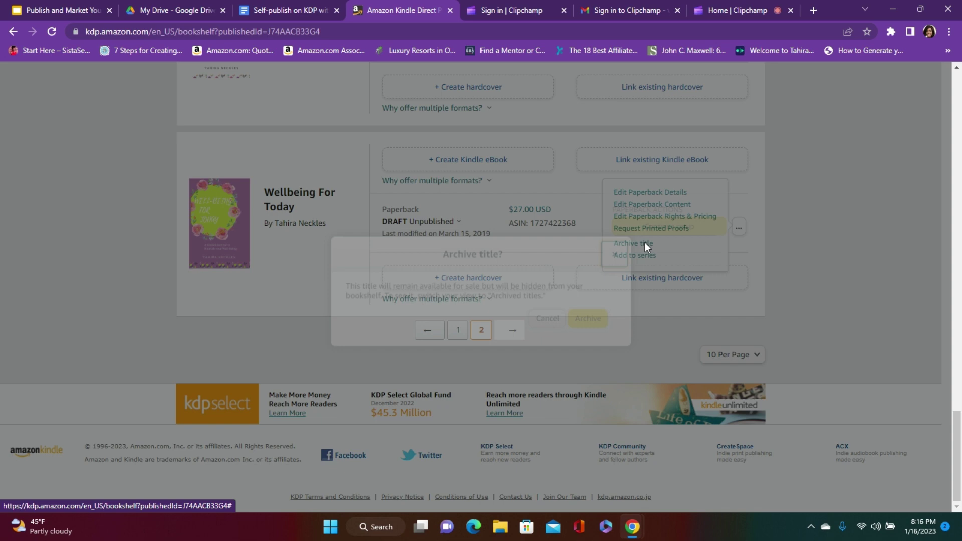
pyautogui.click(586, 316)
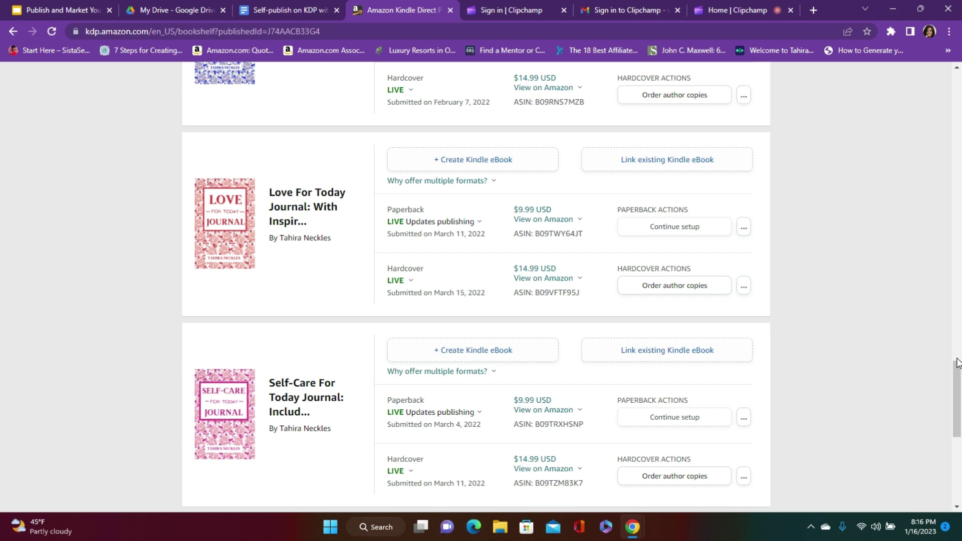
# On page 2, archive the Courage For Today paperback draft.
pyautogui.moveTo(957, 362); pyautogui.dragTo(949, 439)
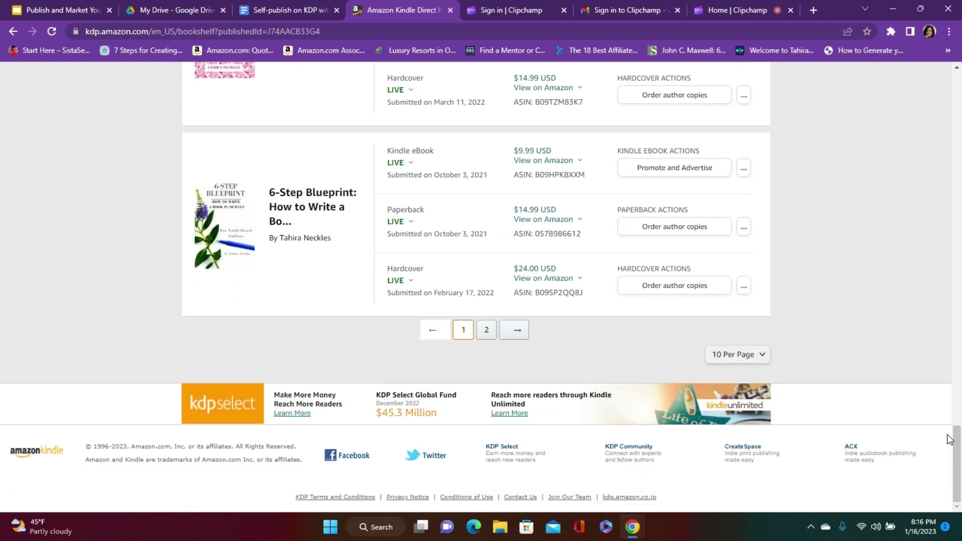
pyautogui.click(488, 335)
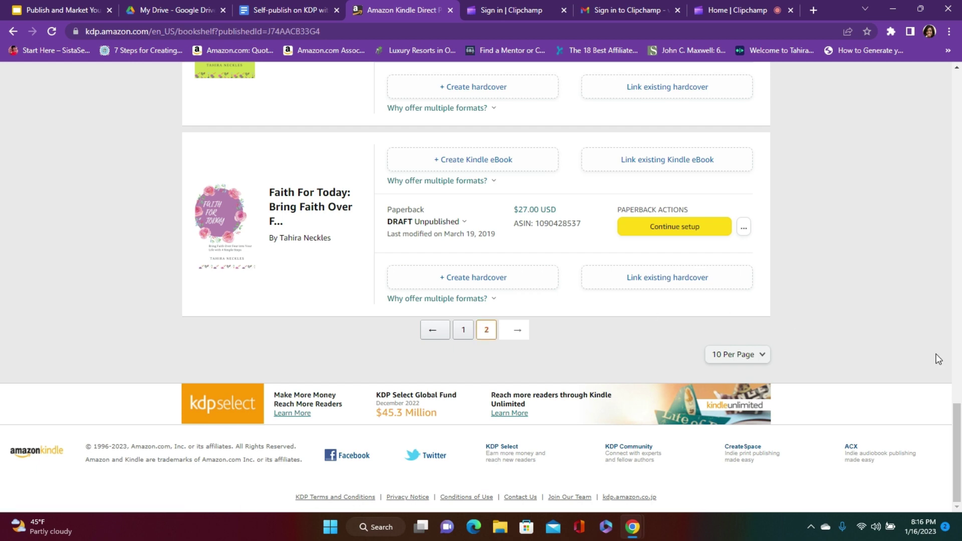
pyautogui.moveTo(957, 429); pyautogui.dragTo(958, 379)
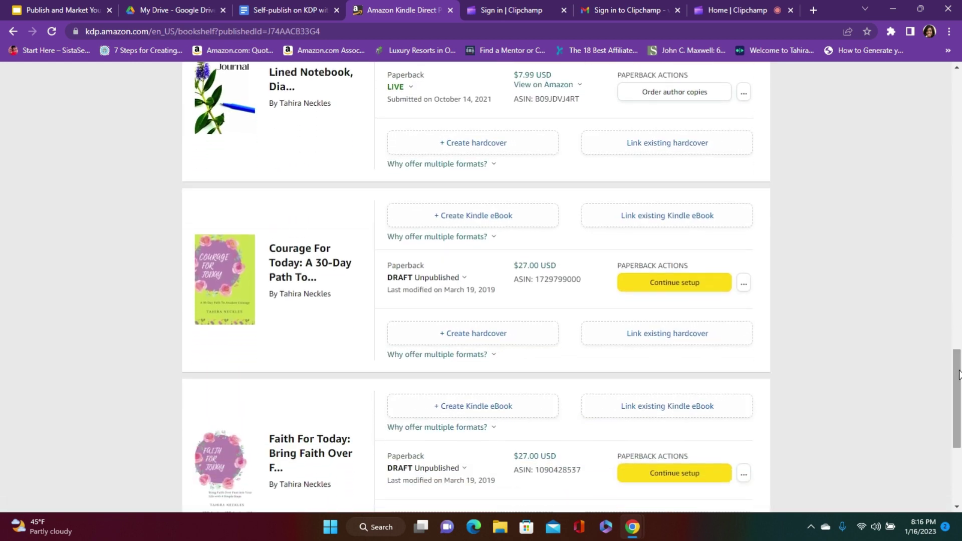
pyautogui.click(742, 285)
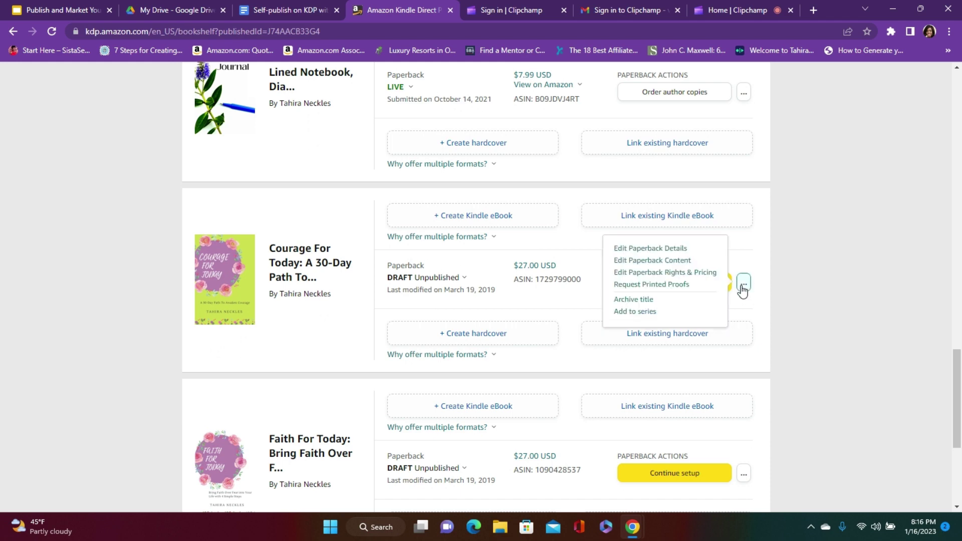
pyautogui.click(645, 301)
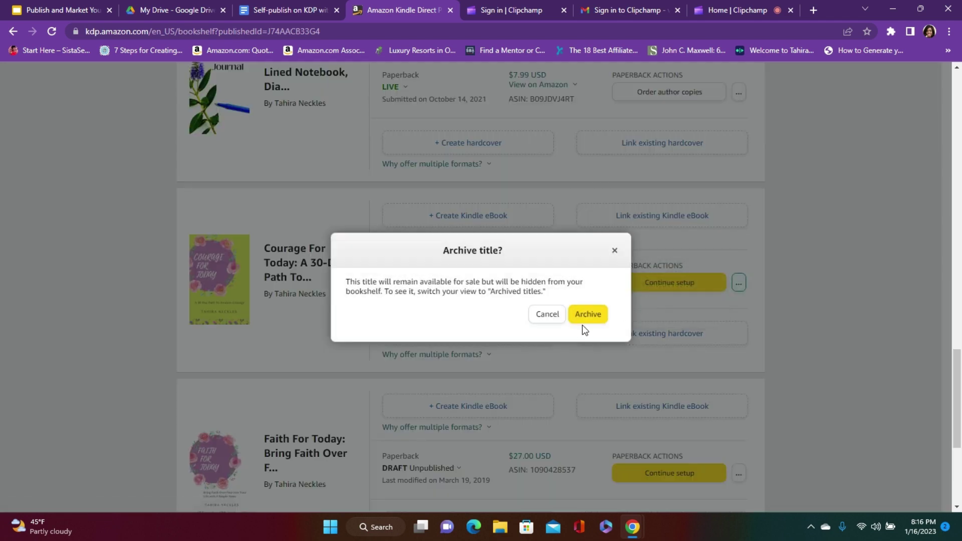
pyautogui.click(594, 313)
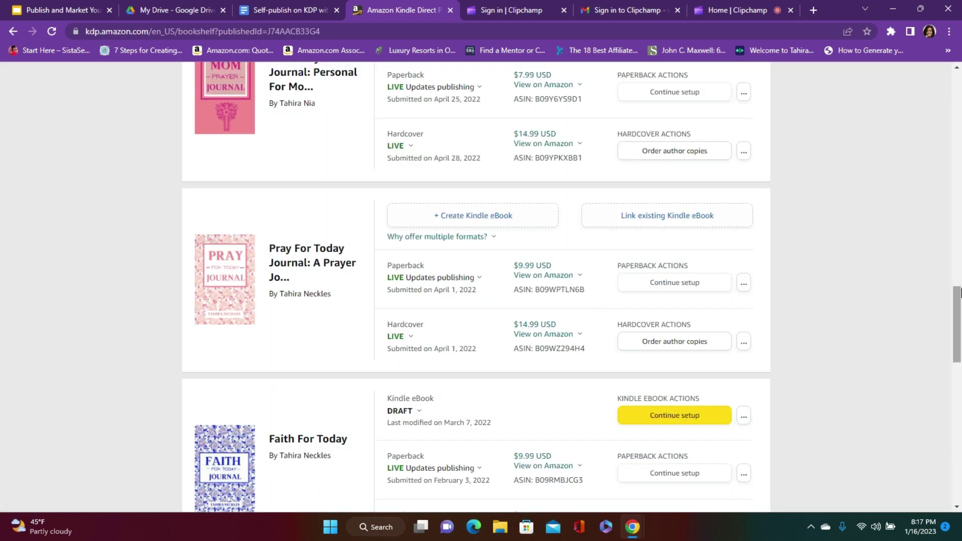
# On page 2, archive the Faith For Today paperback draft.
pyautogui.moveTo(957, 302); pyautogui.dragTo(957, 433)
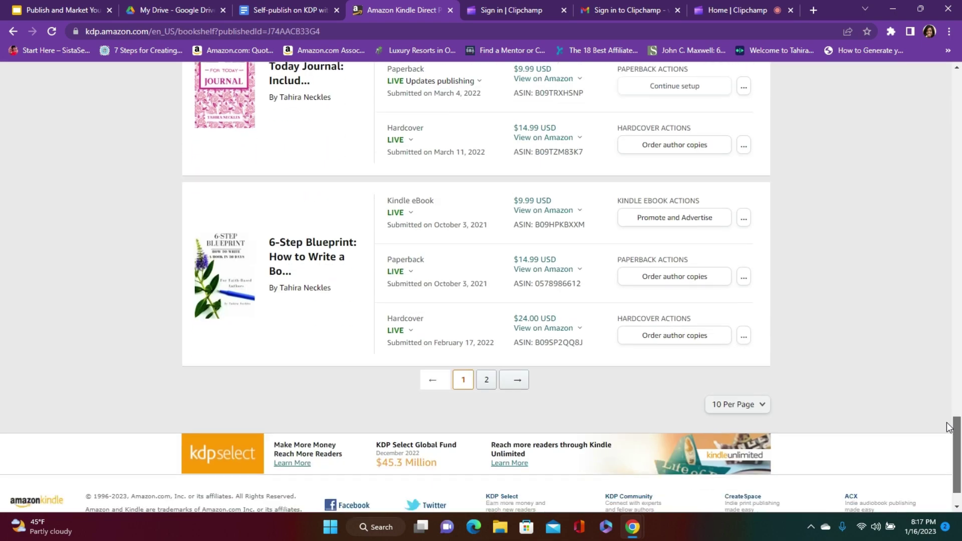
pyautogui.click(487, 380)
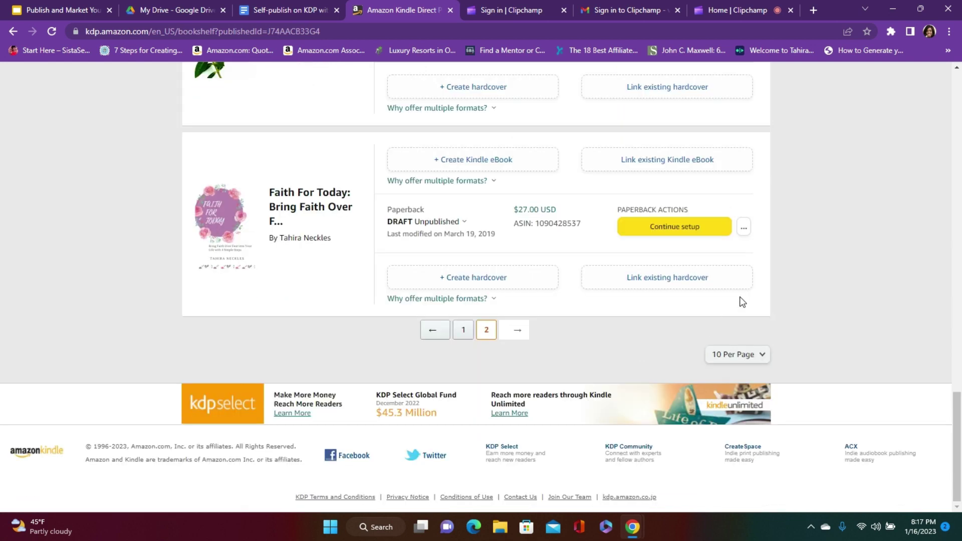
pyautogui.click(745, 229)
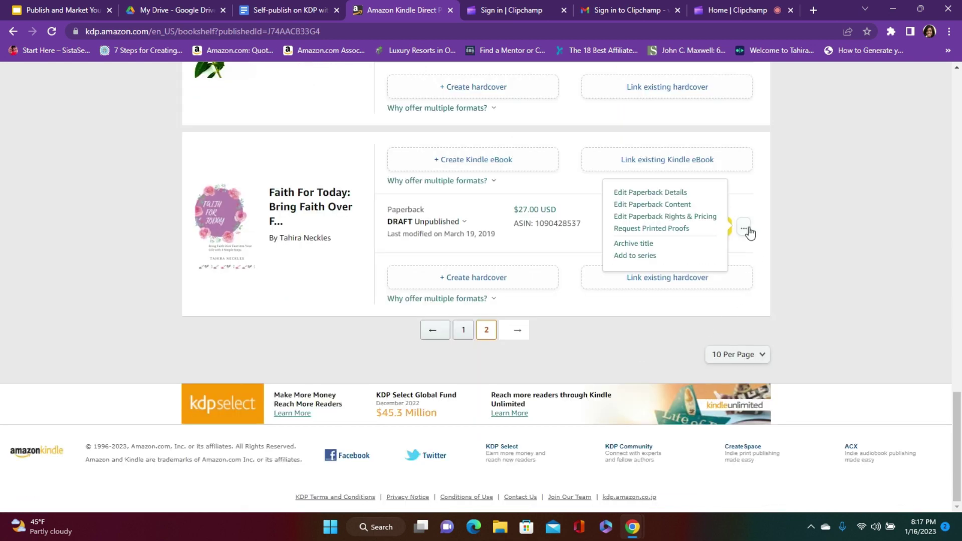
pyautogui.click(646, 244)
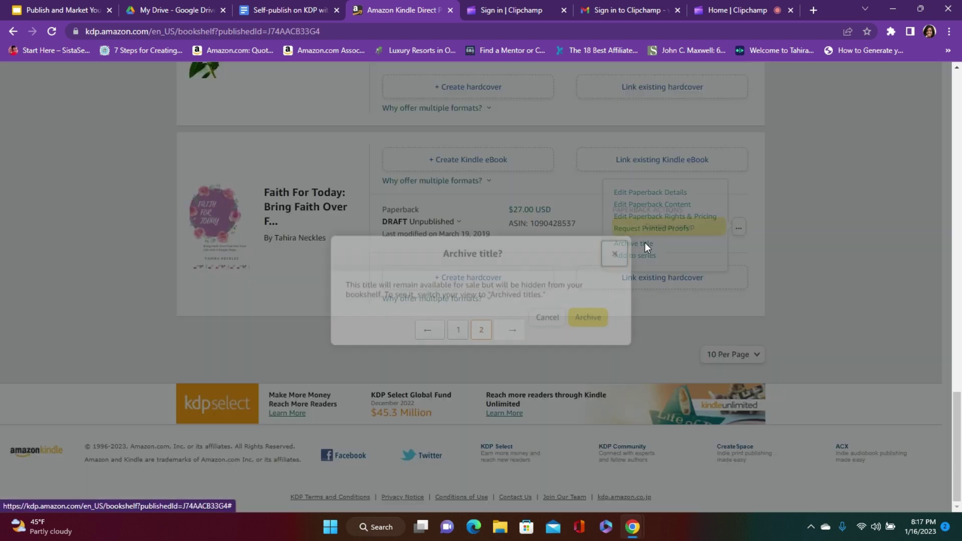
pyautogui.click(587, 314)
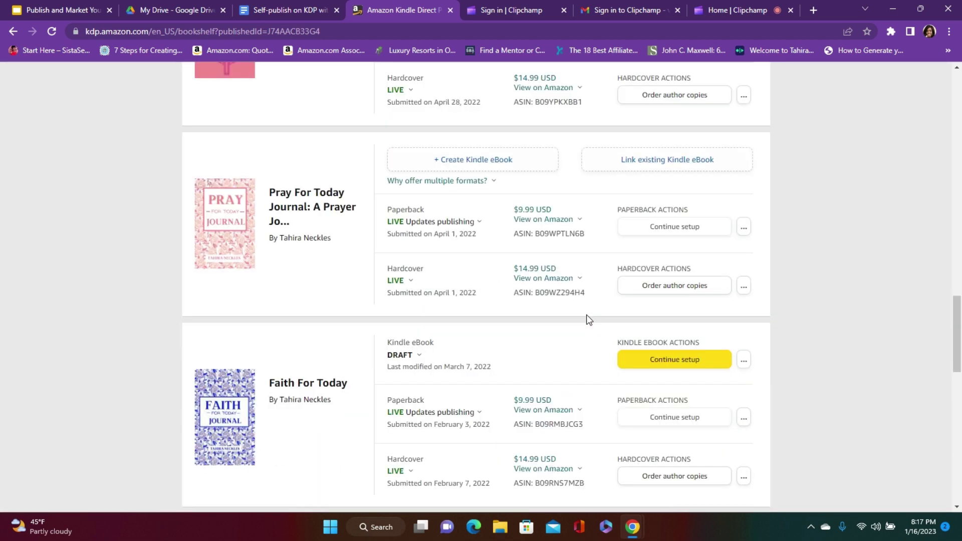
# On page 2, archive the Girl Power Prayer Journal paperback draft.
pyautogui.moveTo(959, 321); pyautogui.dragTo(928, 436)
pyautogui.click(486, 393)
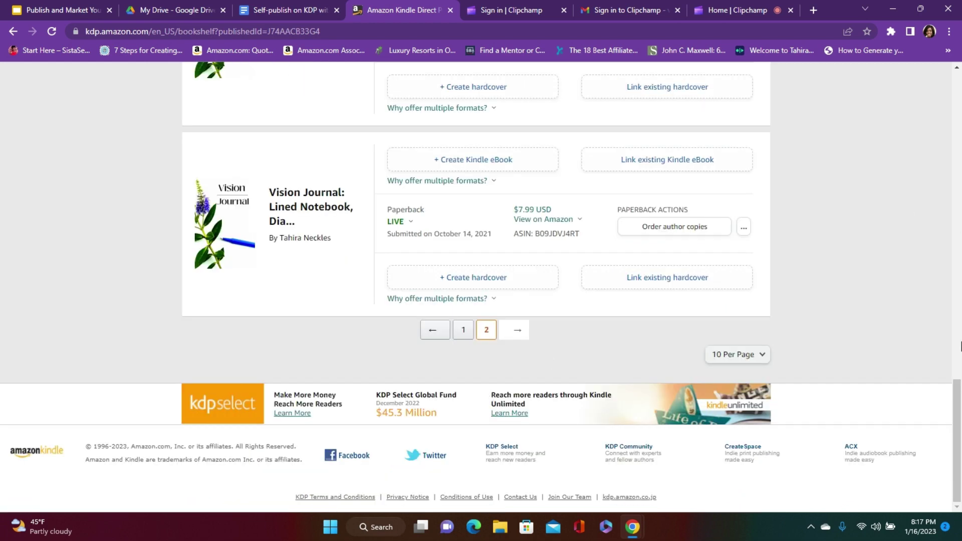
pyautogui.moveTo(958, 383); pyautogui.dragTo(961, 168)
pyautogui.click(744, 262)
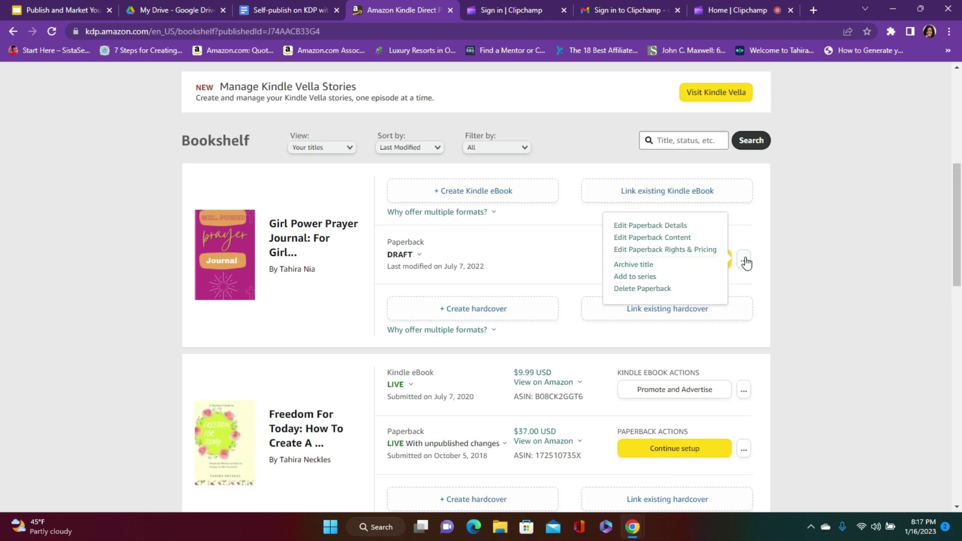
pyautogui.click(645, 265)
pyautogui.click(588, 315)
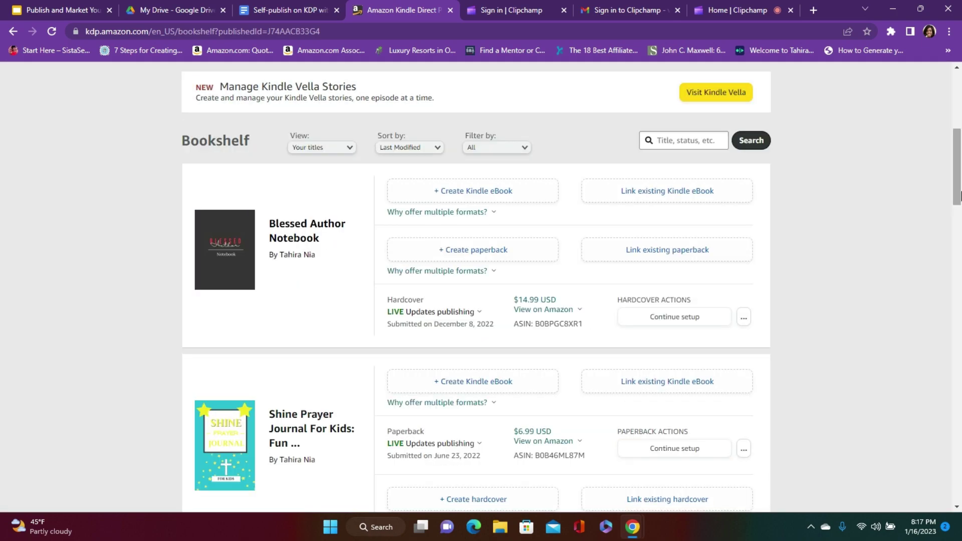
# Recheck bookshelf page 2 to review the remaining live titles and drafts.
pyautogui.moveTo(959, 184); pyautogui.dragTo(892, 485)
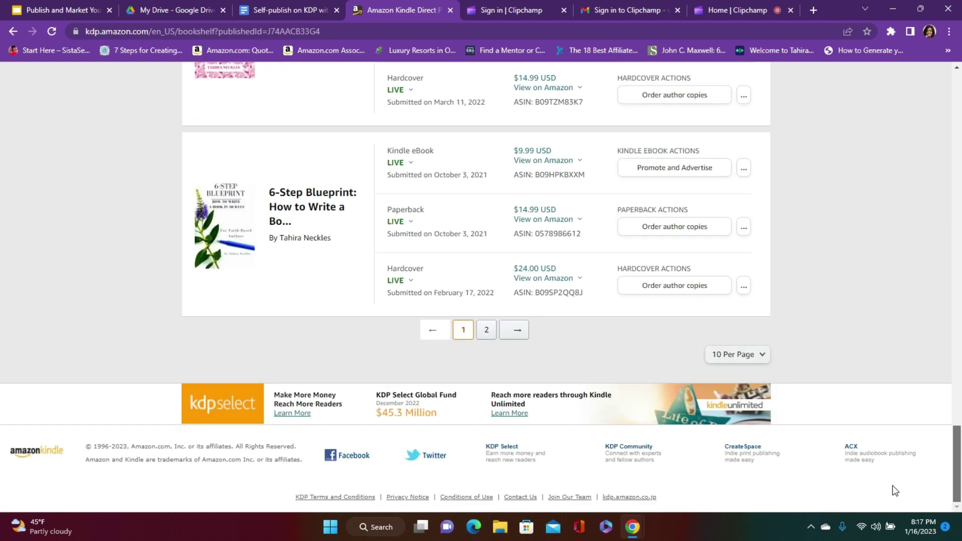
pyautogui.click(483, 339)
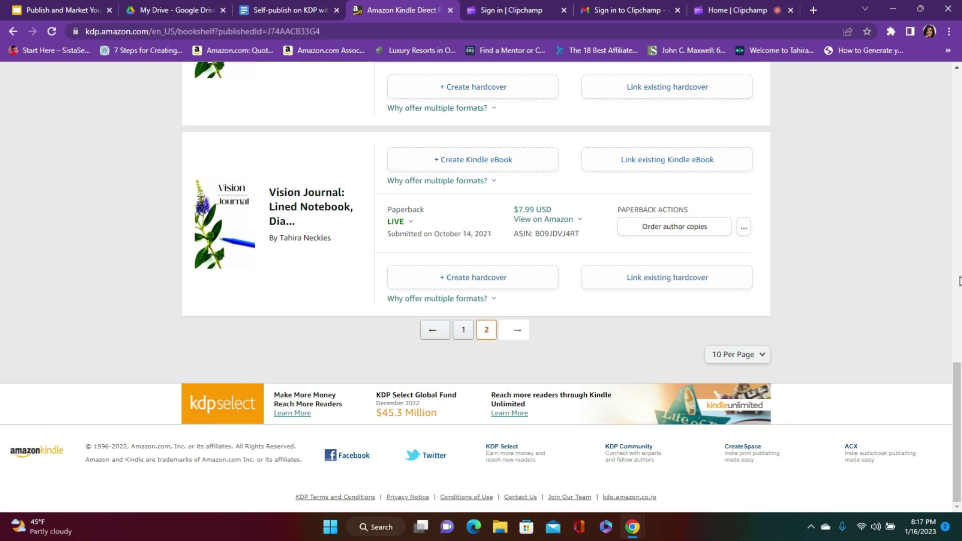
pyautogui.moveTo(960, 363); pyautogui.dragTo(961, 201)
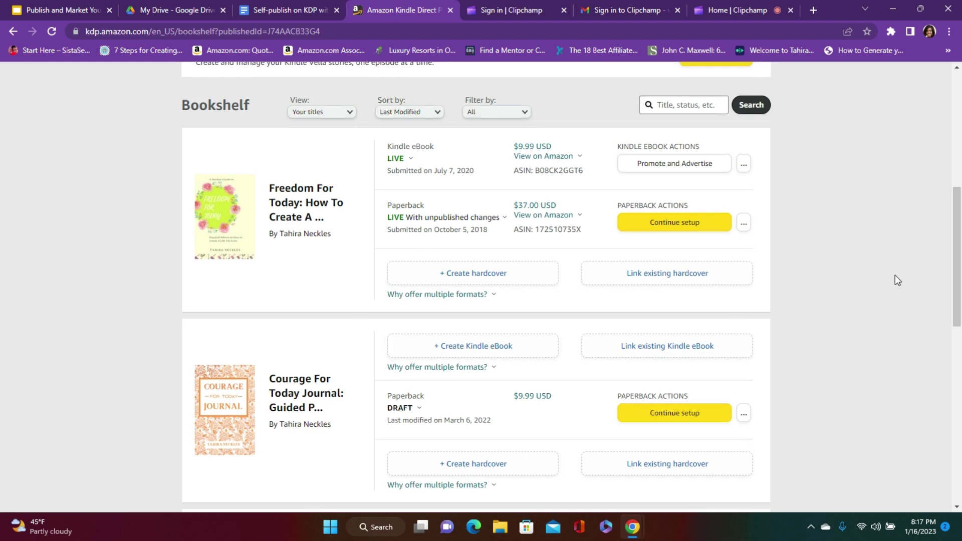
pyautogui.moveTo(960, 235); pyautogui.dragTo(959, 123)
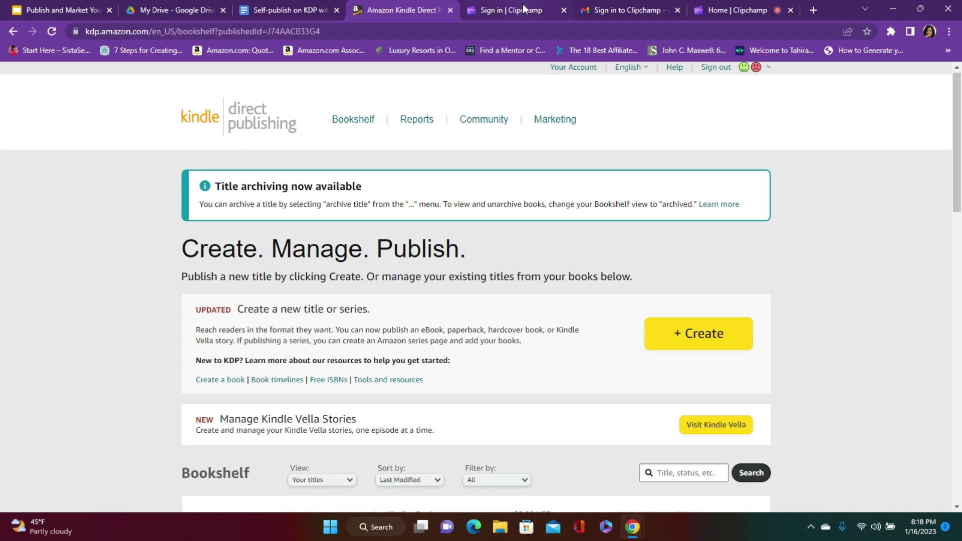
pyautogui.scroll(-15, 940, 456)
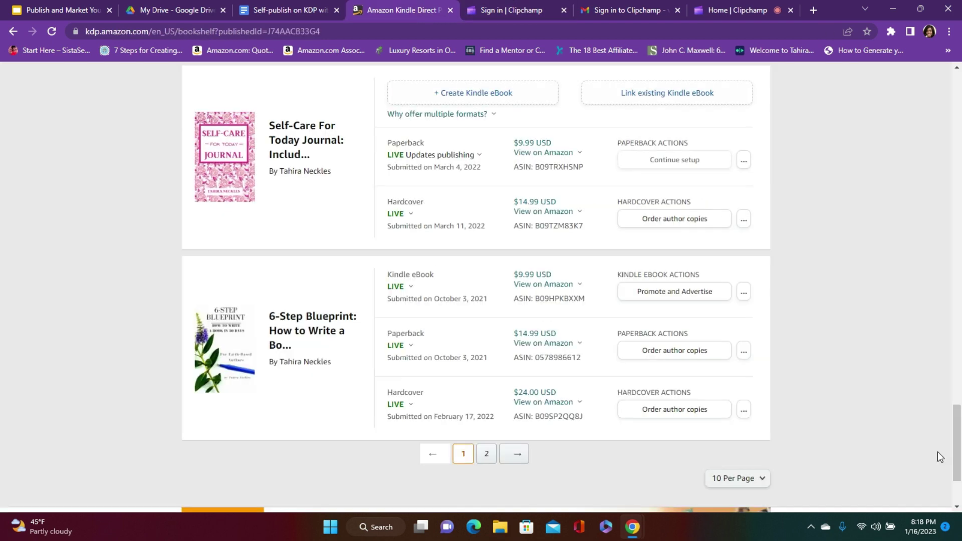